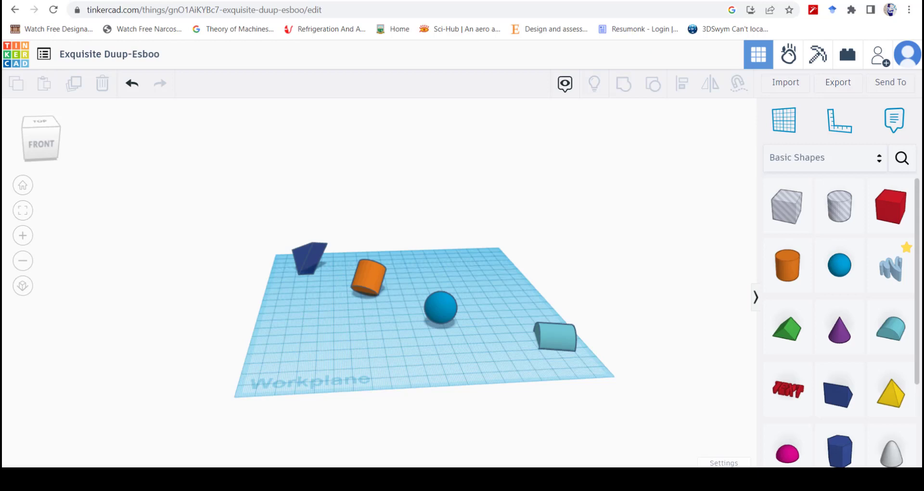
Step: Enlarge the orange cylinder's base freehand to about 40 by 47
{"action": "left_click", "coordinate": [369, 279]}
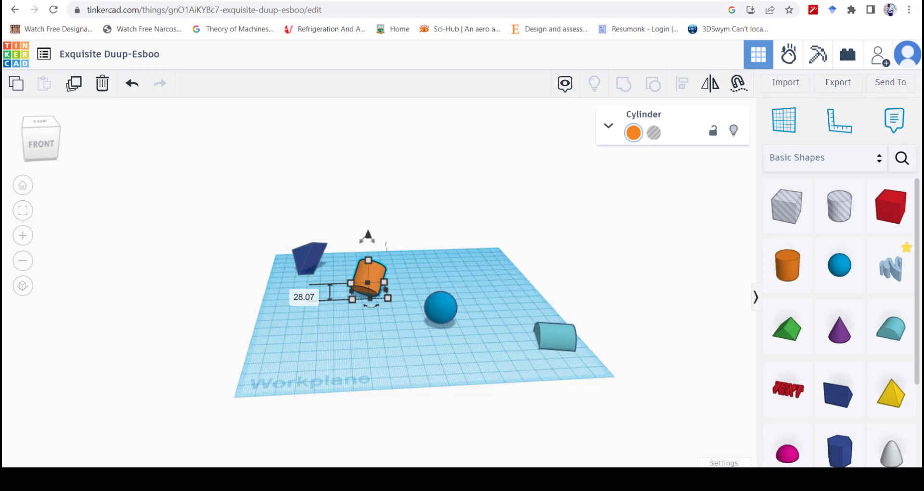
{"action": "scroll", "coordinate": [377, 271], "scroll_direction": "up", "scroll_amount": 5}
{"action": "scroll", "coordinate": [370, 281], "scroll_direction": "up", "scroll_amount": 2}
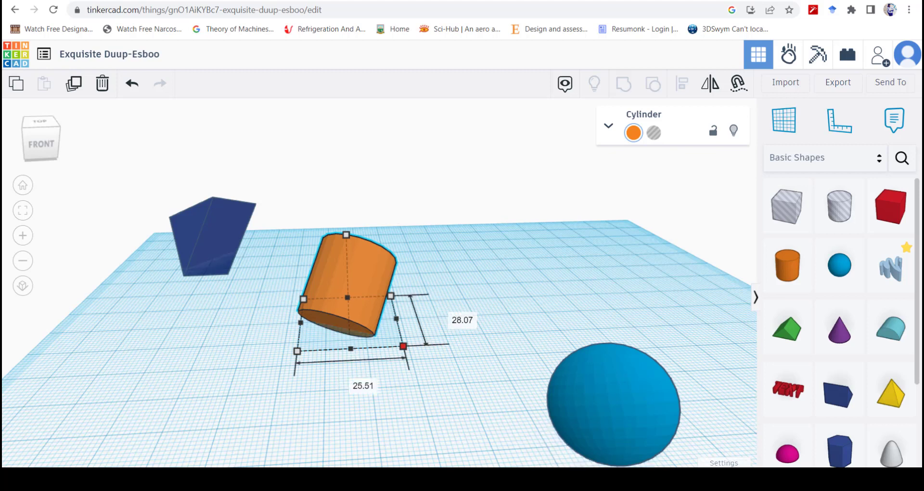
{"action": "left_click_drag", "start_coordinate": [403, 346], "coordinate": [483, 391]}
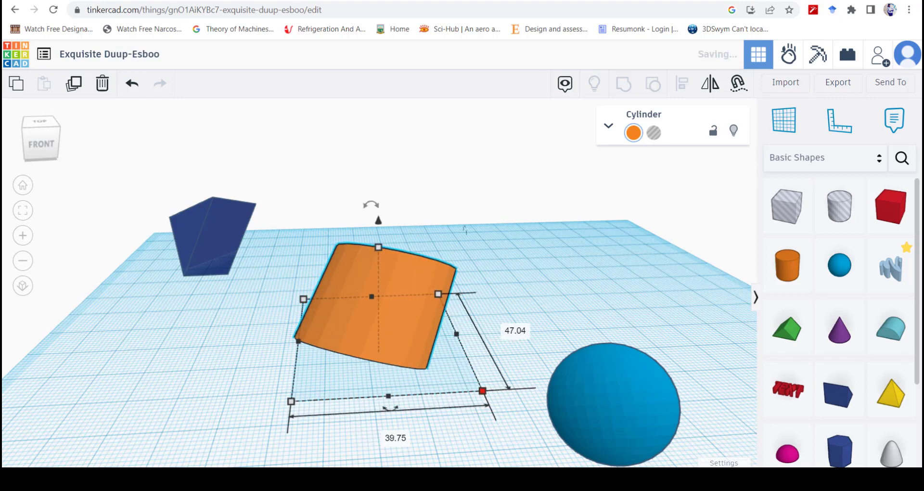
{"action": "right_click_drag", "start_coordinate": [465, 230], "coordinate": [280, 236]}
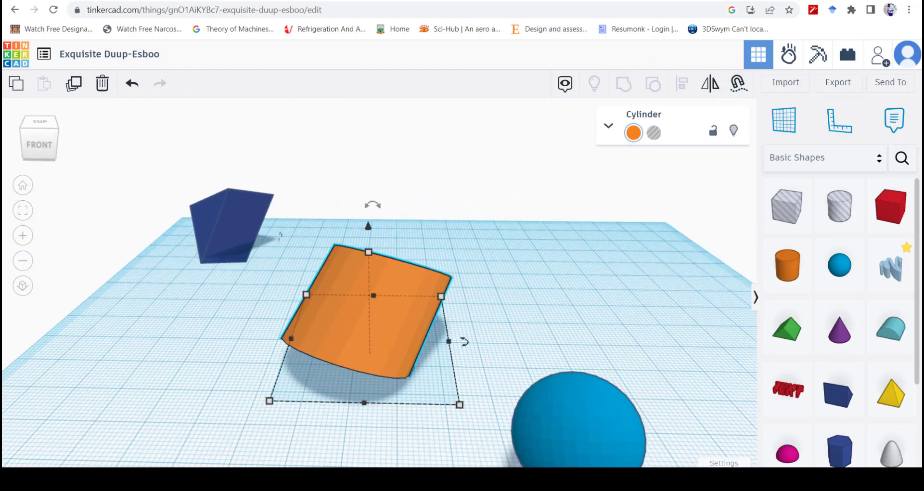
{"action": "left_click", "coordinate": [506, 347]}
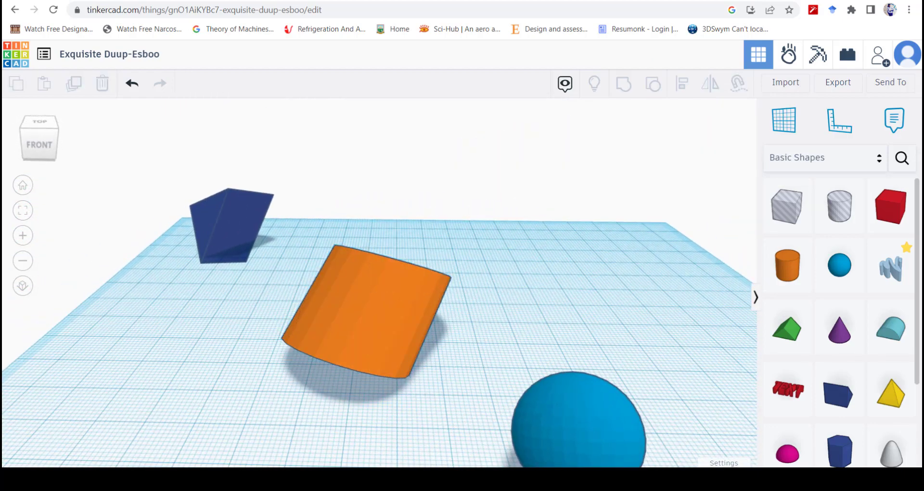
Step: Set both base dimensions of the orange cylinder to exactly 50
{"action": "left_click", "coordinate": [386, 332]}
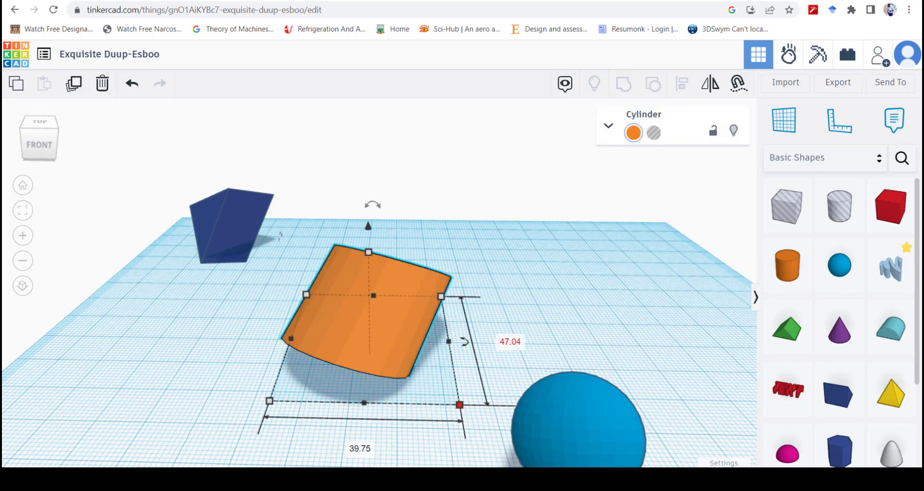
{"action": "left_click", "coordinate": [511, 342]}
{"action": "type", "text": "50"}
{"action": "key", "text": "Return"}
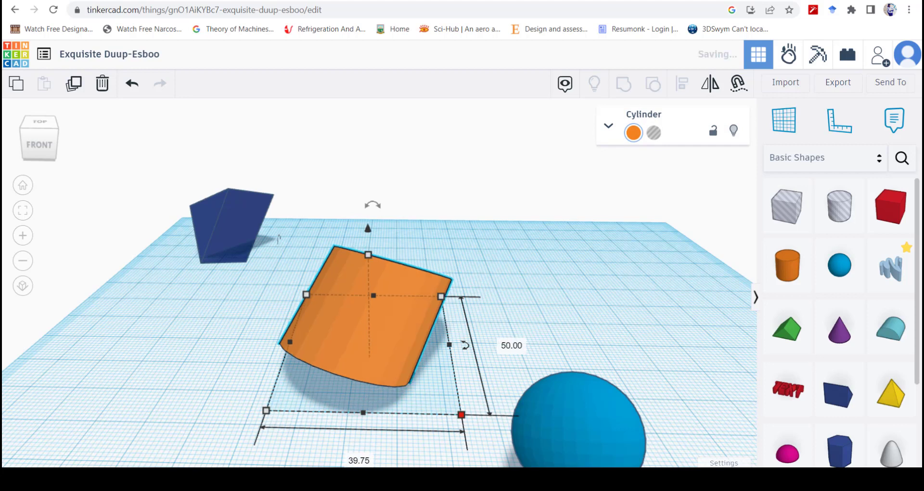
{"action": "key", "text": "Tab"}
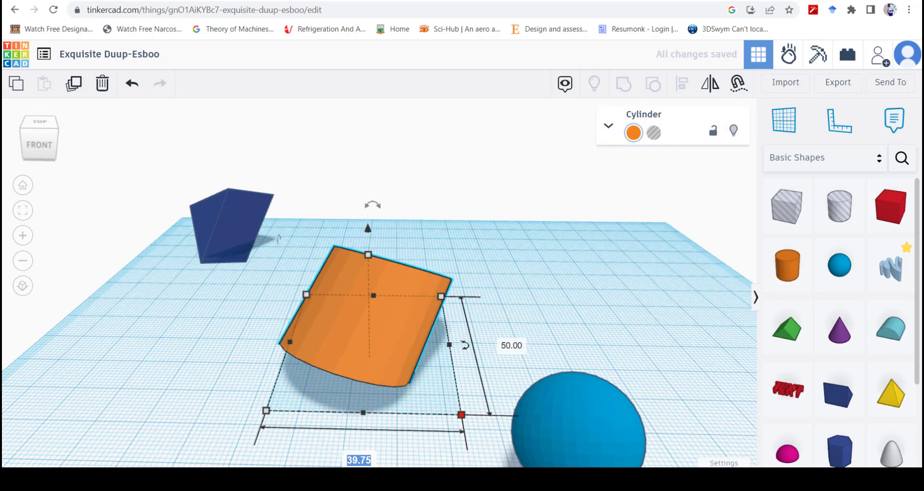
{"action": "type", "text": "50"}
{"action": "key", "text": "Return"}
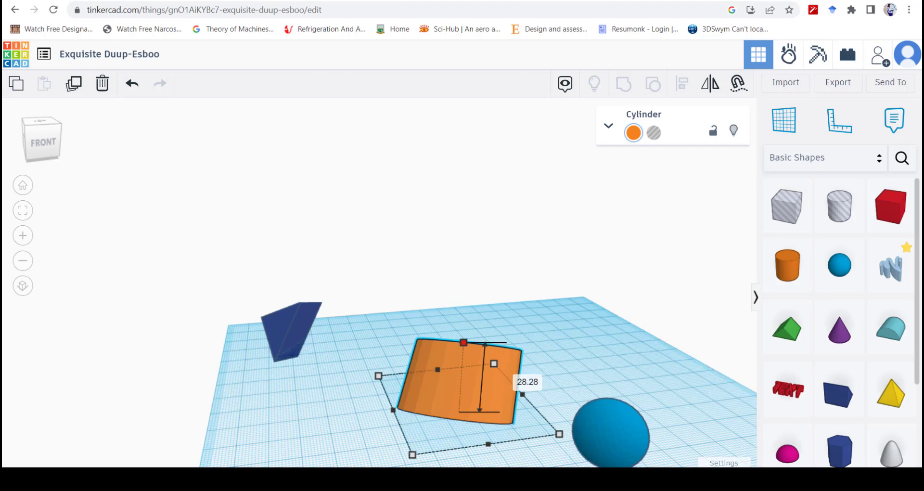
Step: Stretch the orange cylinder upward and set its height to exactly 50
{"action": "left_click_drag", "start_coordinate": [464, 343], "coordinate": [468, 277]}
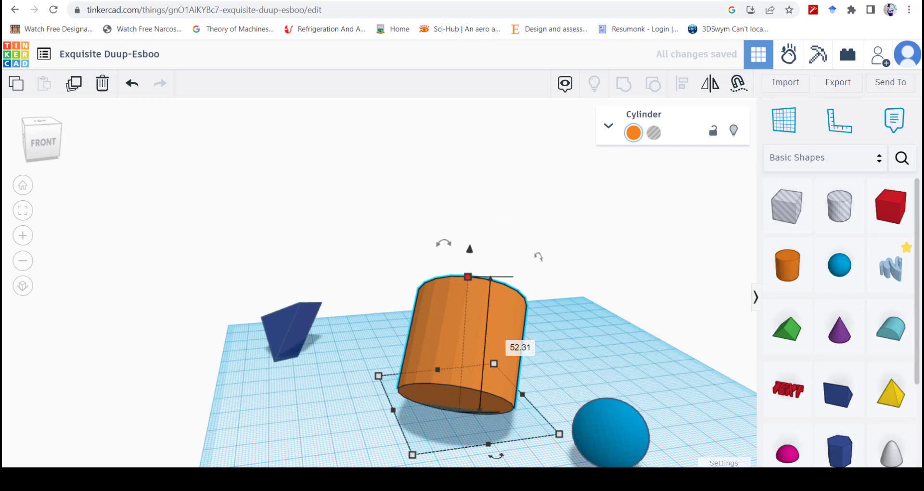
{"action": "left_click", "coordinate": [520, 348]}
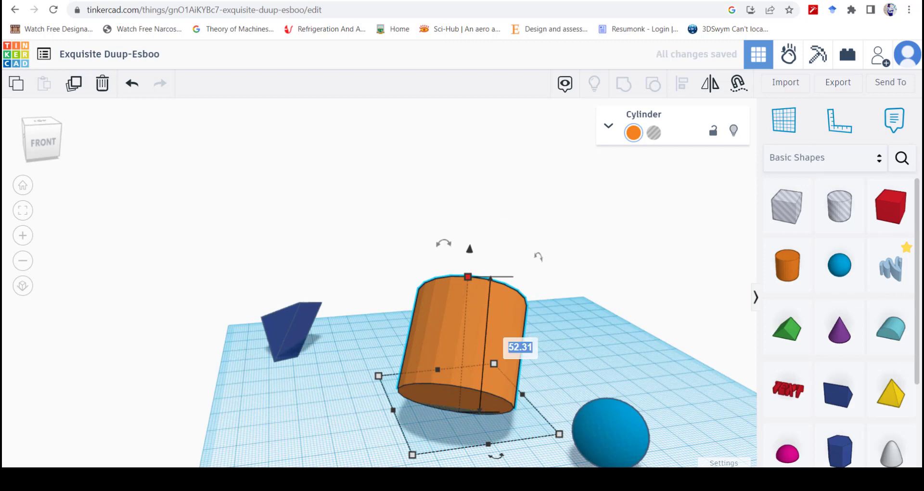
{"action": "type", "text": "50"}
{"action": "key", "text": "Return"}
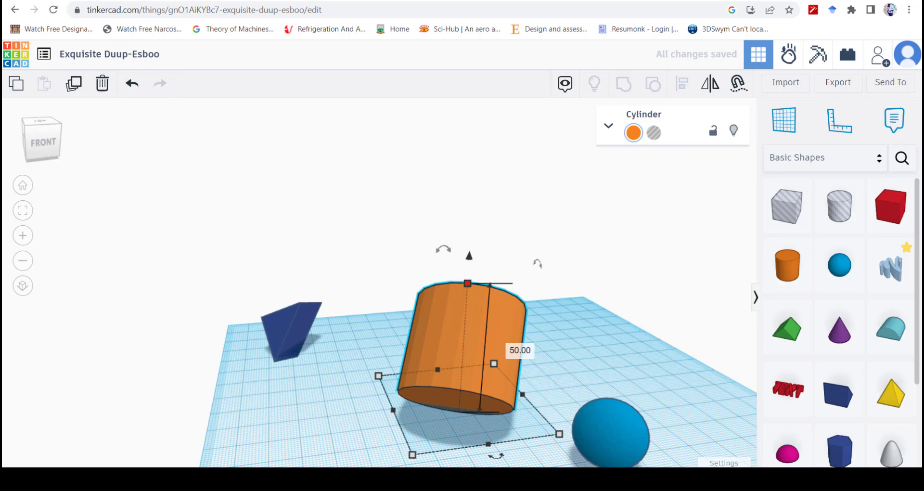
Step: Stretch the blue sphere upward to a height of about 51
{"action": "right_click_drag", "start_coordinate": [578, 270], "coordinate": [356, 287]}
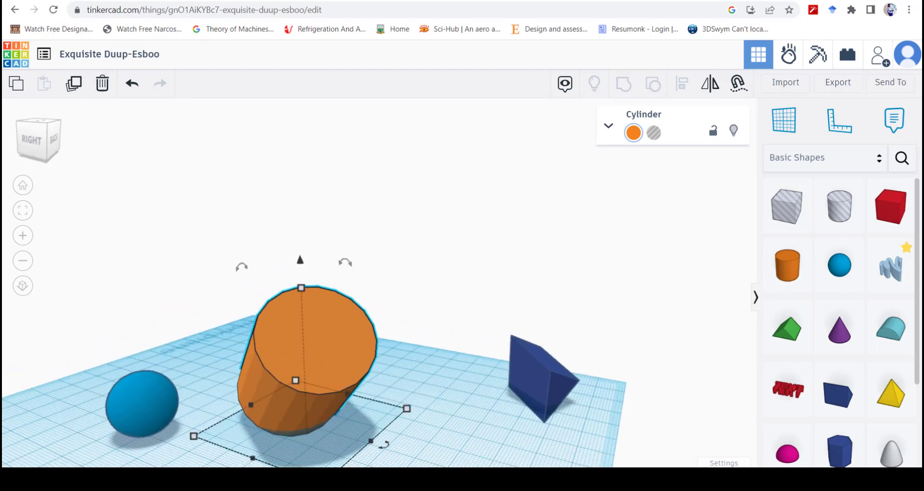
{"action": "left_click", "coordinate": [142, 404]}
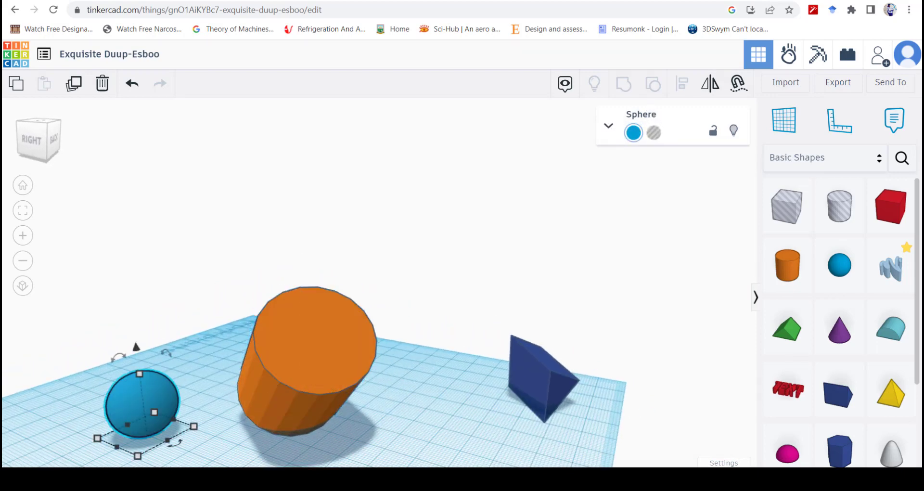
{"action": "mouse_move", "coordinate": [140, 375]}
{"action": "left_click_drag", "start_coordinate": [140, 374], "coordinate": [128, 275]}
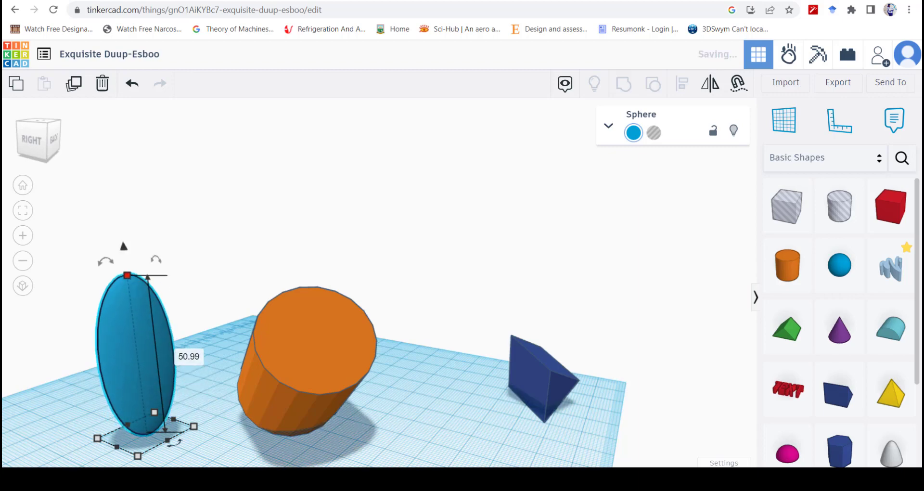
Step: Enlarge the blue sphere's base from one corner to about 47 by 51
{"action": "right_click_drag", "start_coordinate": [227, 260], "coordinate": [202, 248]}
{"action": "scroll", "coordinate": [354, 266], "scroll_direction": "down", "scroll_amount": 4}
{"action": "scroll", "coordinate": [195, 304], "scroll_direction": "down", "scroll_amount": 2}
{"action": "scroll", "coordinate": [195, 303], "scroll_direction": "down", "scroll_amount": 2}
{"action": "middle_click_drag", "start_coordinate": [202, 248], "coordinate": [192, 108]}
{"action": "right_click_drag", "start_coordinate": [193, 109], "coordinate": [272, 262]}
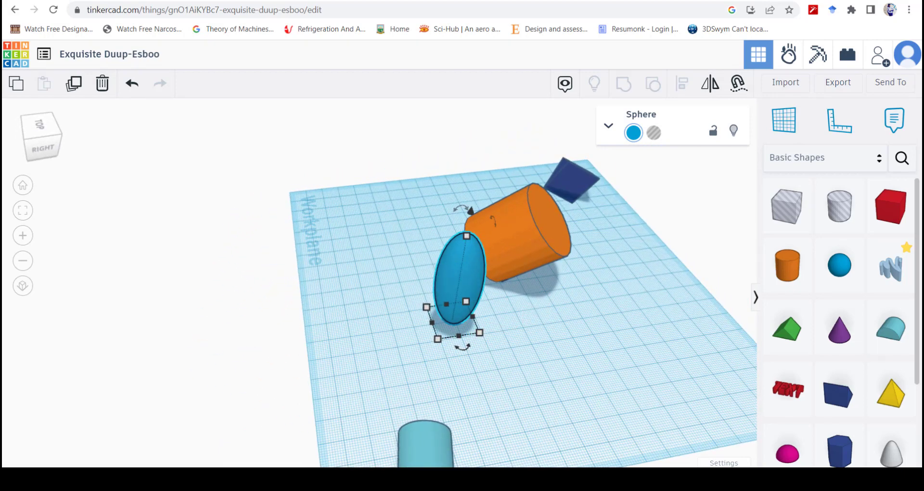
{"action": "left_click_drag", "start_coordinate": [481, 332], "coordinate": [564, 379]}
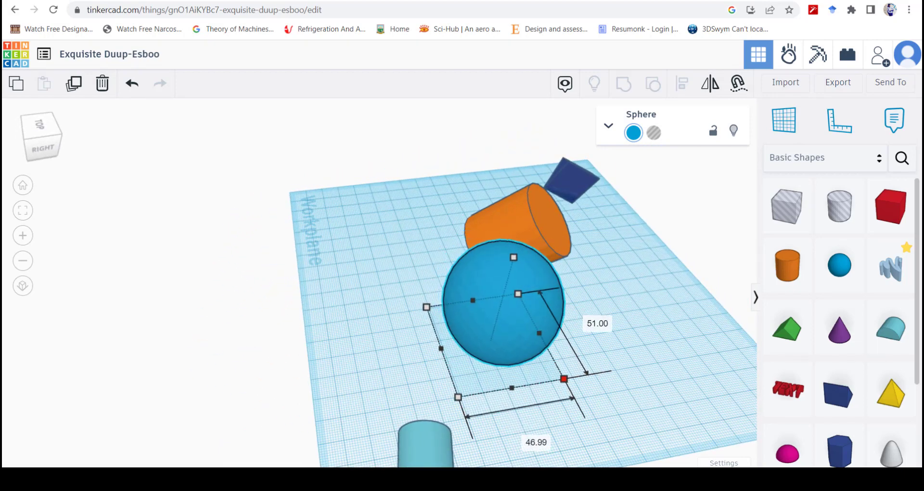
{"action": "right_click_drag", "start_coordinate": [568, 376], "coordinate": [473, 297]}
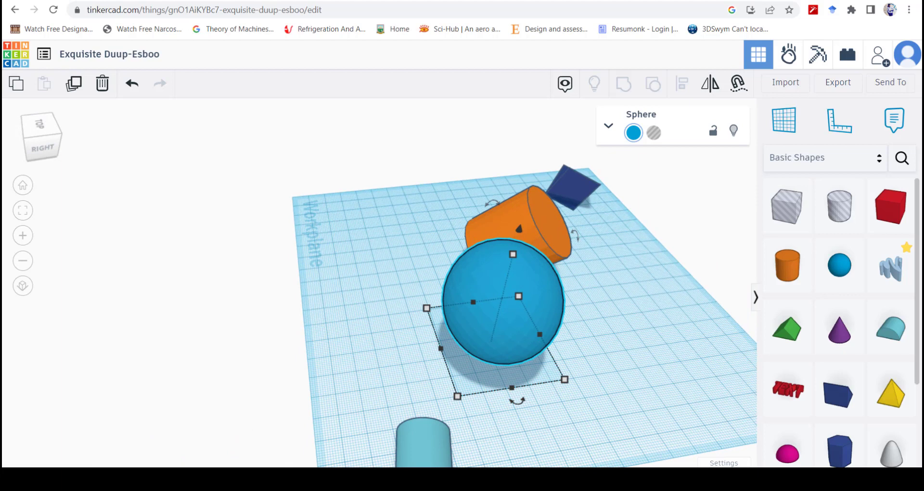
Step: Shrink the blue sphere's base to a length of 50 and narrow its width to form an oval shape
{"action": "mouse_move", "coordinate": [457, 396]}
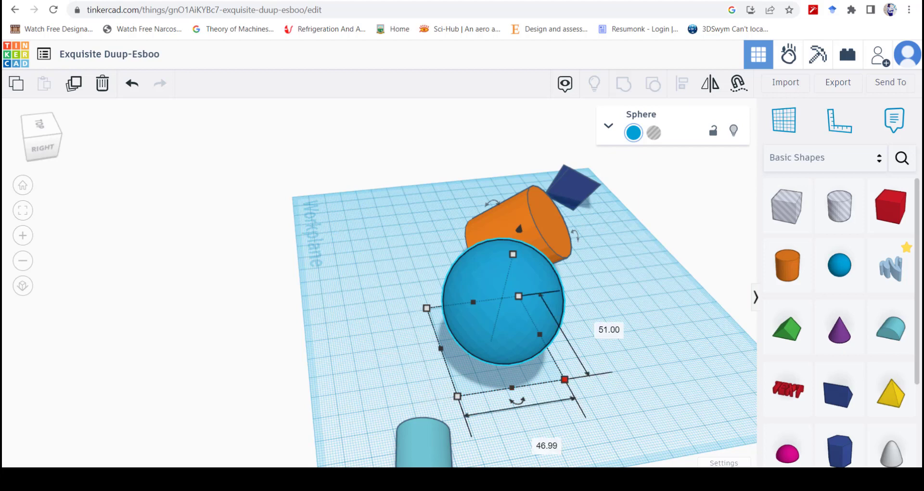
{"action": "left_click", "coordinate": [565, 380]}
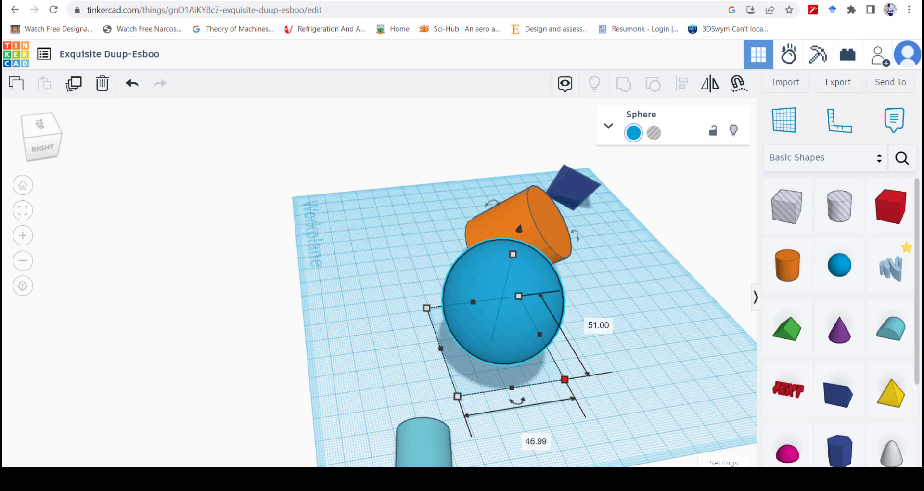
{"action": "left_click", "coordinate": [426, 308]}
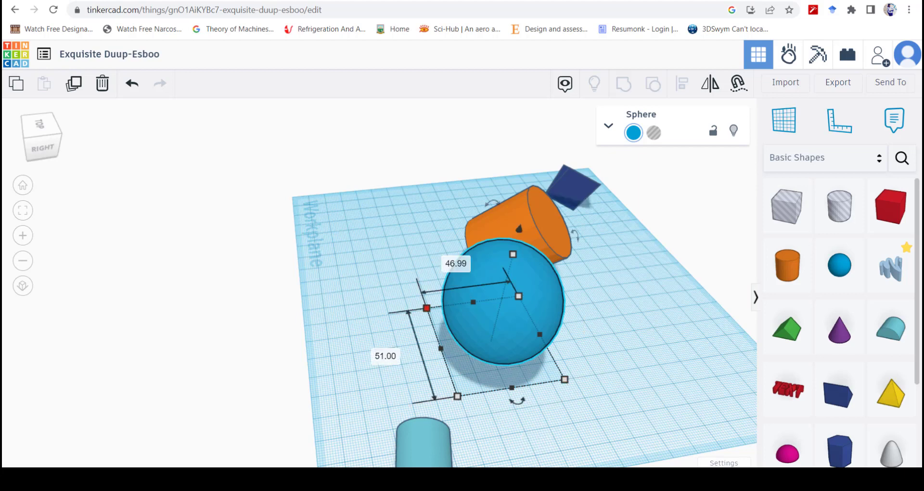
{"action": "left_click", "coordinate": [564, 380]}
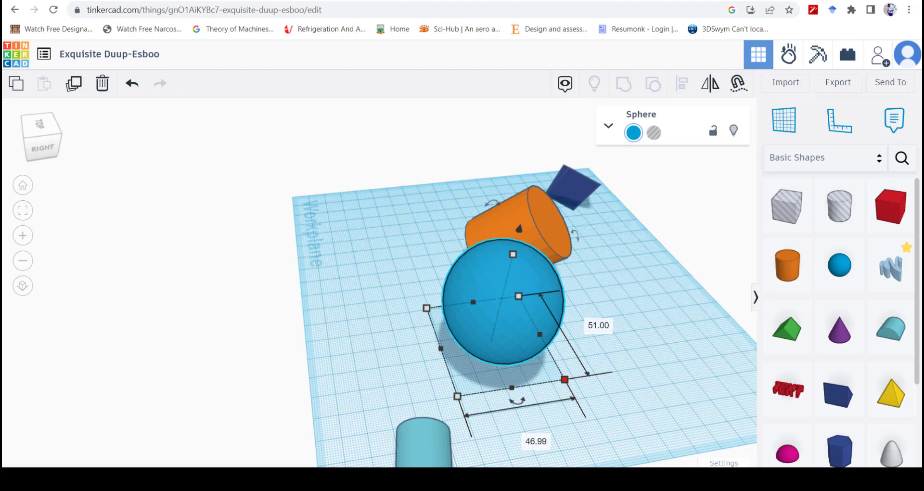
{"action": "left_click", "coordinate": [458, 396]}
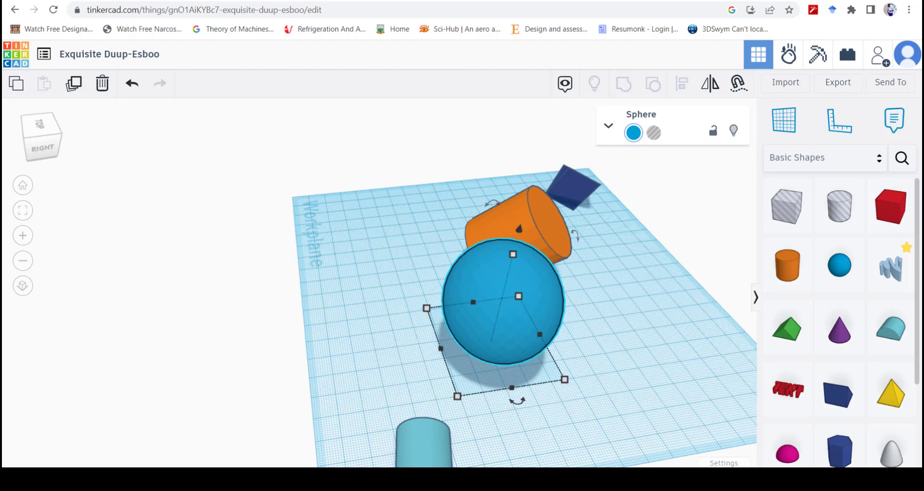
{"action": "right_click_drag", "start_coordinate": [472, 296], "coordinate": [442, 264]}
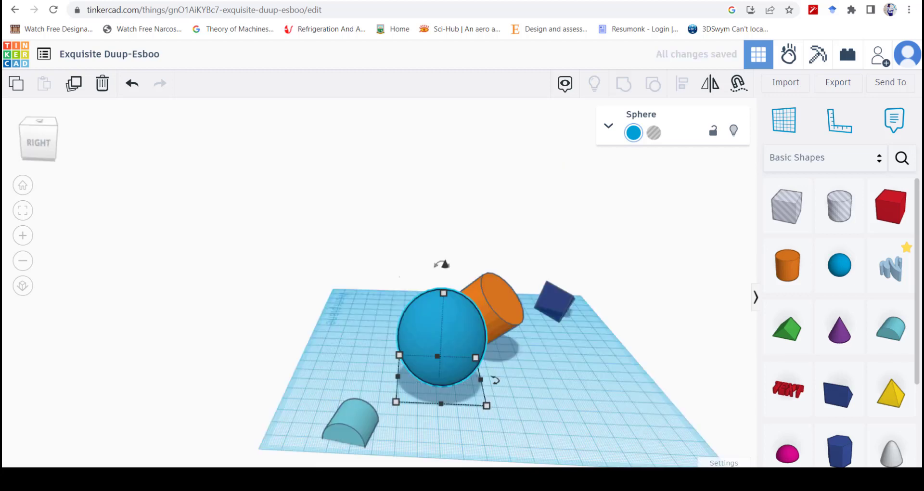
{"action": "mouse_move", "coordinate": [441, 403]}
{"action": "mouse_move", "coordinate": [487, 406]}
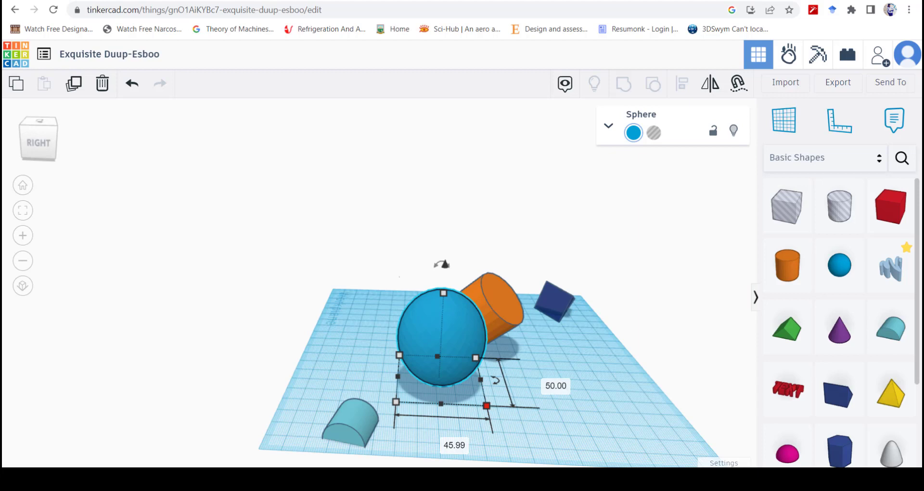
{"action": "mouse_move", "coordinate": [487, 406]}
{"action": "left_mouse_down"}
{"action": "mouse_move", "coordinate": [518, 404]}
{"action": "mouse_move", "coordinate": [522, 418]}
{"action": "mouse_move", "coordinate": [525, 400]}
{"action": "mouse_move", "coordinate": [455, 405]}
{"action": "mouse_move", "coordinate": [469, 404]}
{"action": "left_mouse_up"}
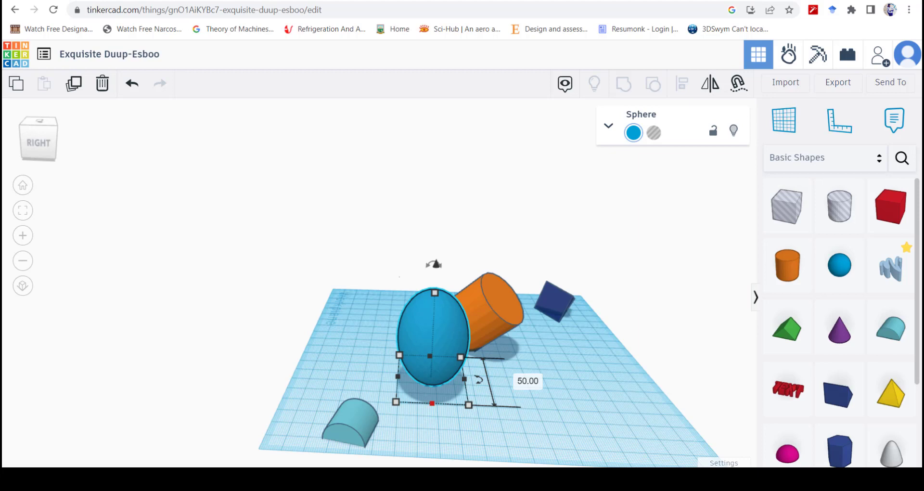
{"action": "left_click_drag", "start_coordinate": [432, 403], "coordinate": [464, 371]}
{"action": "right_click_drag", "start_coordinate": [481, 380], "coordinate": [451, 388]}
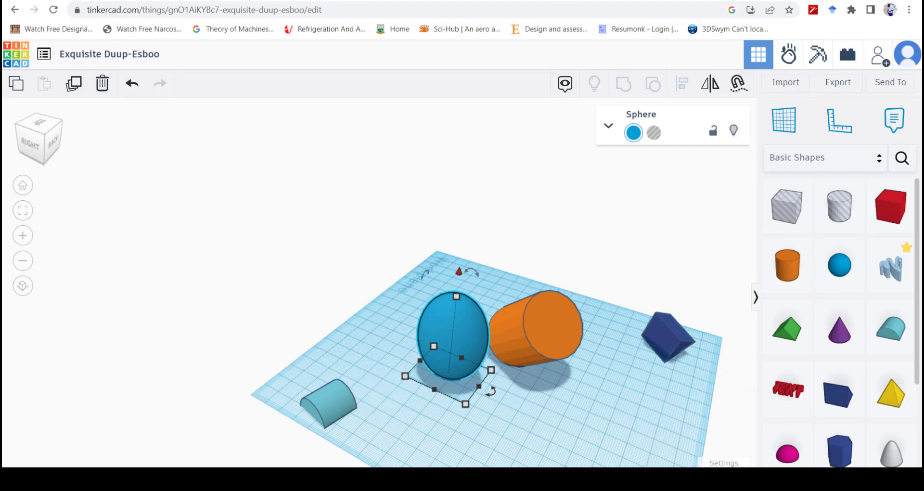
Step: Lift the orange cylinder high off the workplane and lower it by 28 to sit 27 above the workplane
{"action": "scroll", "coordinate": [462, 384], "scroll_direction": "up", "scroll_amount": 5}
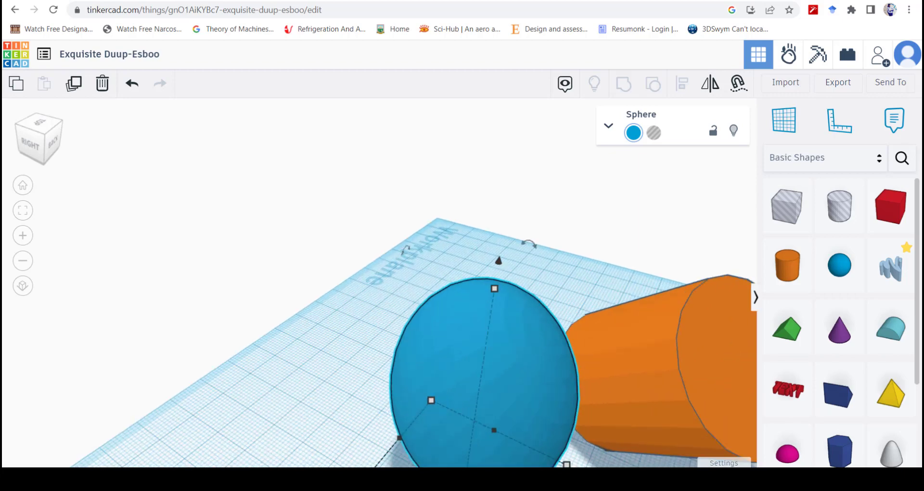
{"action": "scroll", "coordinate": [500, 391], "scroll_direction": "down", "scroll_amount": 6}
{"action": "right_click_drag", "start_coordinate": [500, 391], "coordinate": [503, 350]}
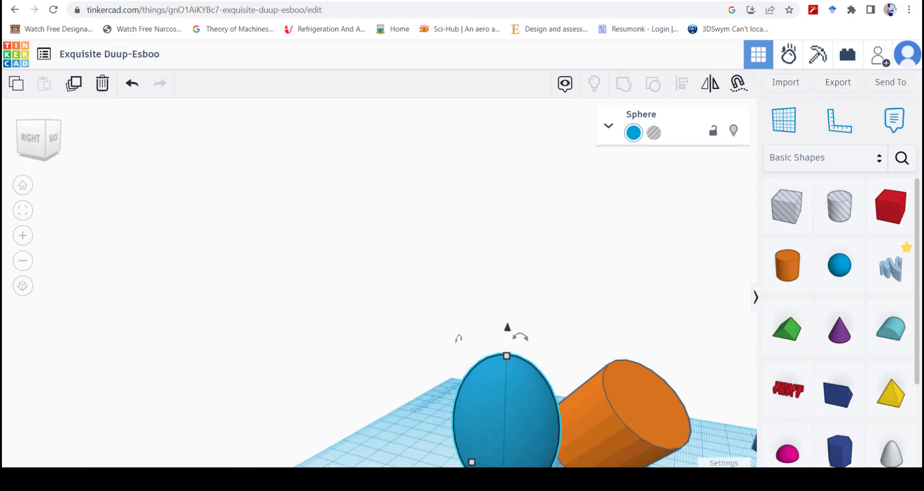
{"action": "left_click", "coordinate": [624, 420]}
{"action": "scroll", "coordinate": [623, 420], "scroll_direction": "down", "scroll_amount": 3}
{"action": "right_click_drag", "start_coordinate": [621, 416], "coordinate": [667, 460]}
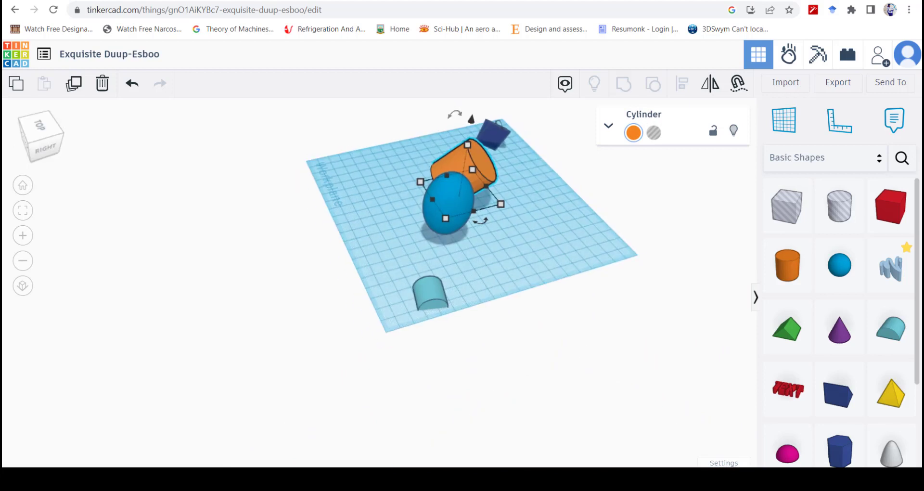
{"action": "middle_click_drag", "start_coordinate": [473, 171], "coordinate": [448, 252]}
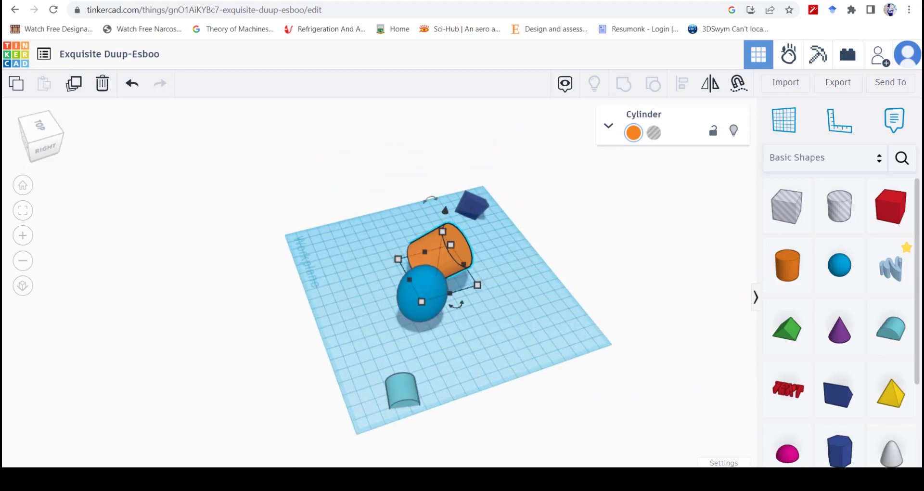
{"action": "right_click_drag", "start_coordinate": [520, 366], "coordinate": [479, 333]}
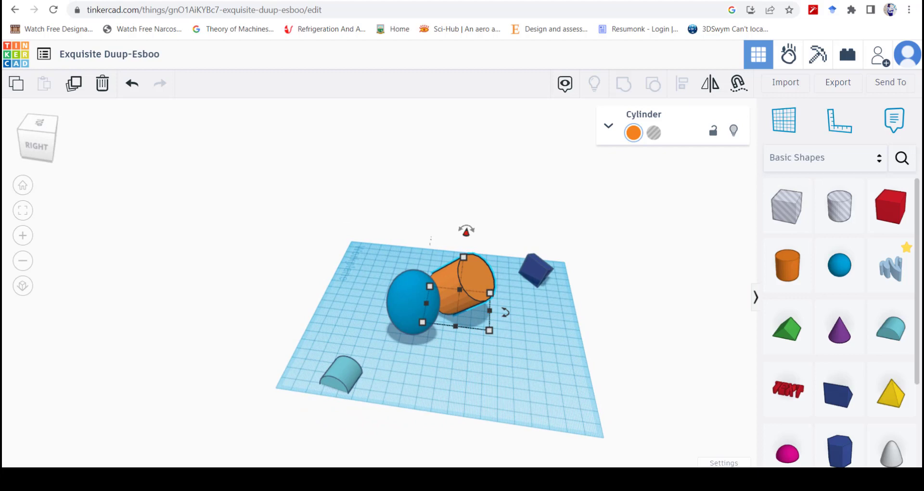
{"action": "left_click_drag", "start_coordinate": [466, 231], "coordinate": [473, 166]}
{"action": "middle_click_drag", "start_coordinate": [473, 167], "coordinate": [465, 195]}
{"action": "right_click_drag", "start_coordinate": [464, 195], "coordinate": [447, 158]}
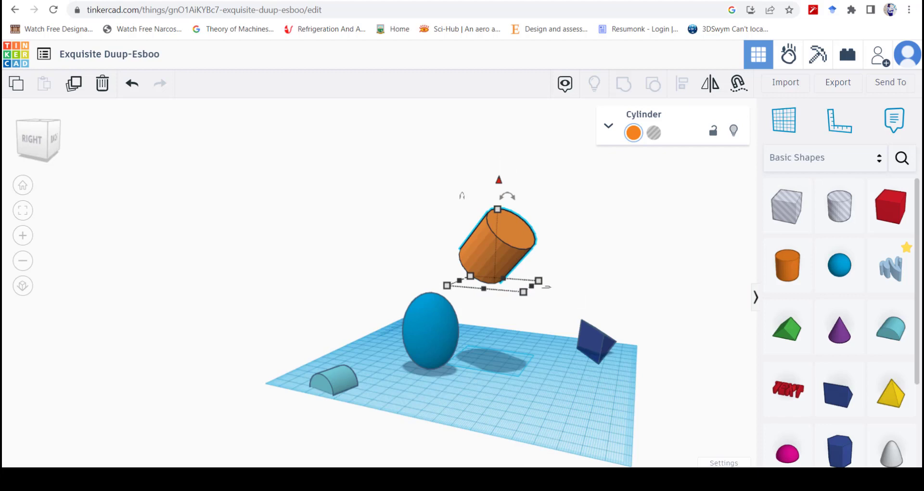
{"action": "left_click_drag", "start_coordinate": [500, 180], "coordinate": [498, 222]}
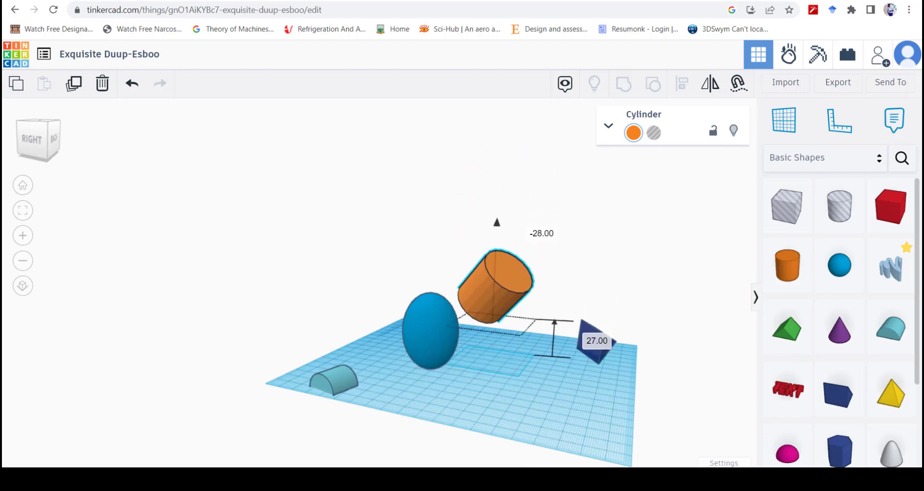
{"action": "left_click", "coordinate": [539, 193]}
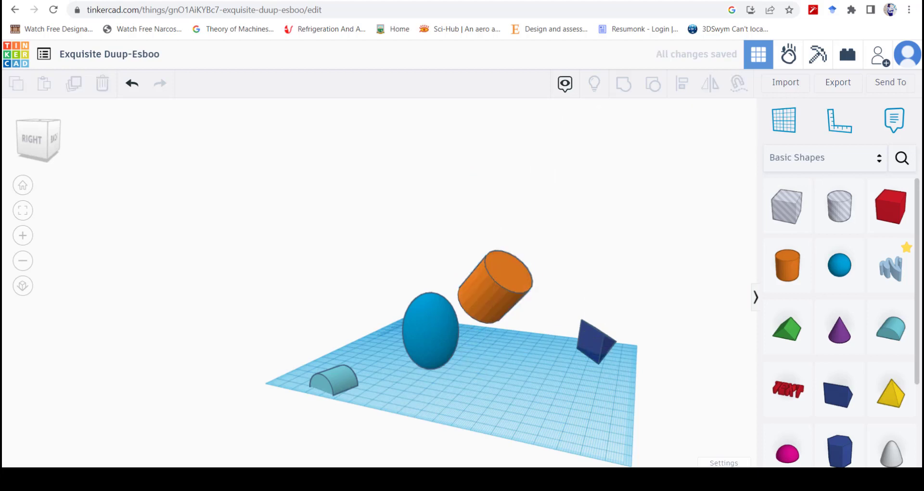
Step: Raise the orange cylinder by 6 and set its height above the workplane to 50
{"action": "left_click", "coordinate": [496, 286]}
{"action": "left_click_drag", "start_coordinate": [497, 222], "coordinate": [497, 213]}
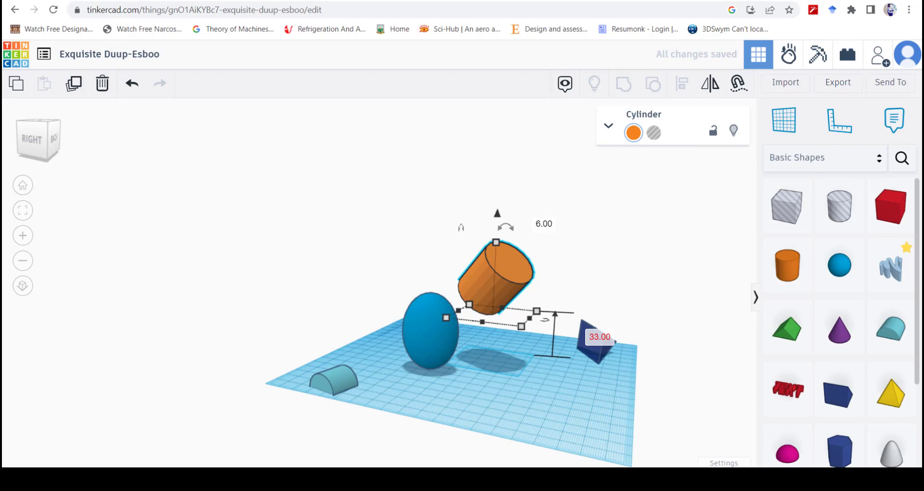
{"action": "left_click", "coordinate": [613, 339]}
{"action": "type", "text": "50"}
{"action": "key", "text": "Return"}
Step: Set the orange cylinder's height above the workplane to 20, and lift it freehand until it clears the top of the blue sphere
{"action": "left_click", "coordinate": [601, 325]}
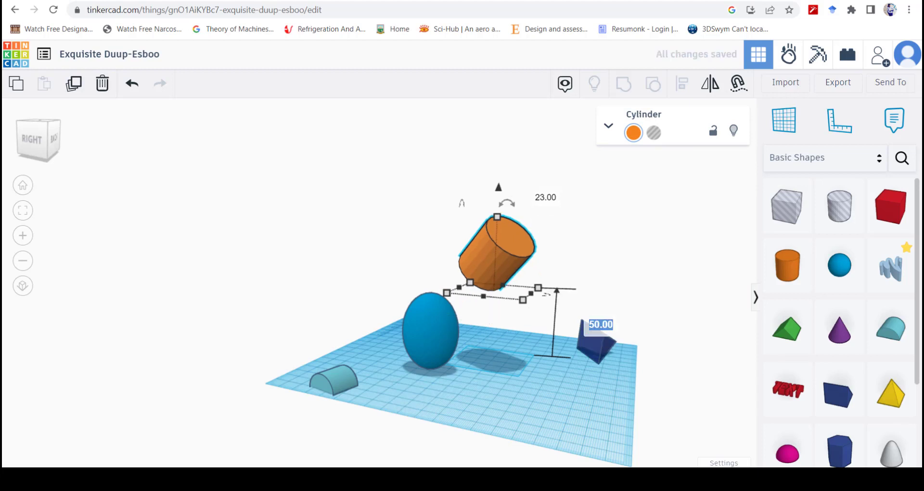
{"action": "type", "text": "20"}
{"action": "key", "text": "Return"}
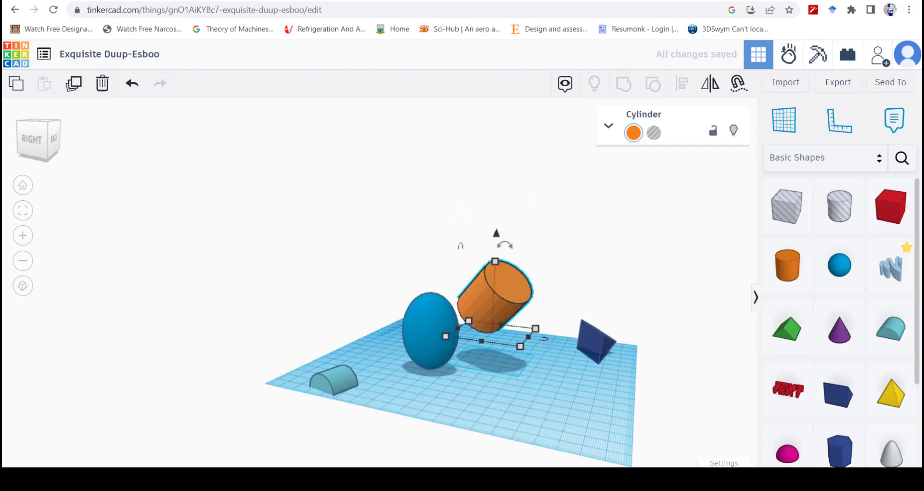
{"action": "left_click_drag", "start_coordinate": [497, 233], "coordinate": [500, 178]}
{"action": "left_click_drag", "start_coordinate": [499, 174], "coordinate": [489, 212]}
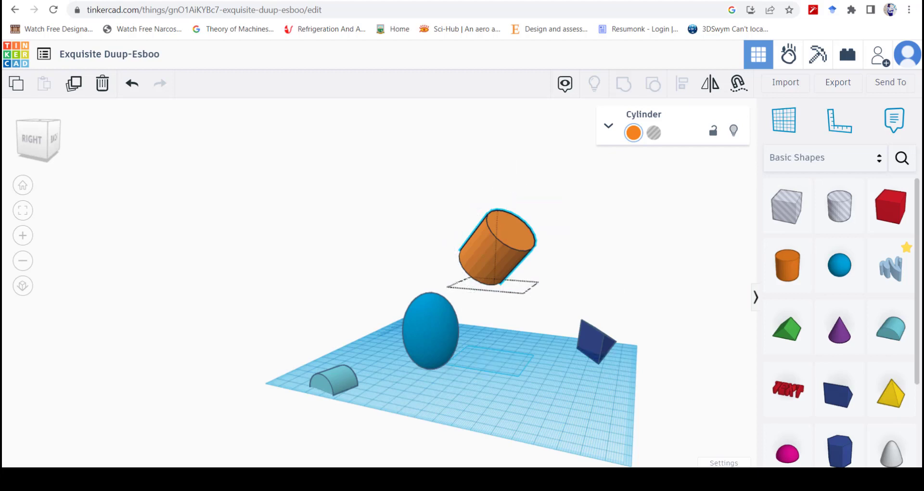
Step: Lift the blue sphere high off the workplane in two stages, up to beside the raised orange cylinder
{"action": "left_click", "coordinate": [431, 332]}
{"action": "left_click_drag", "start_coordinate": [432, 265], "coordinate": [432, 241]}
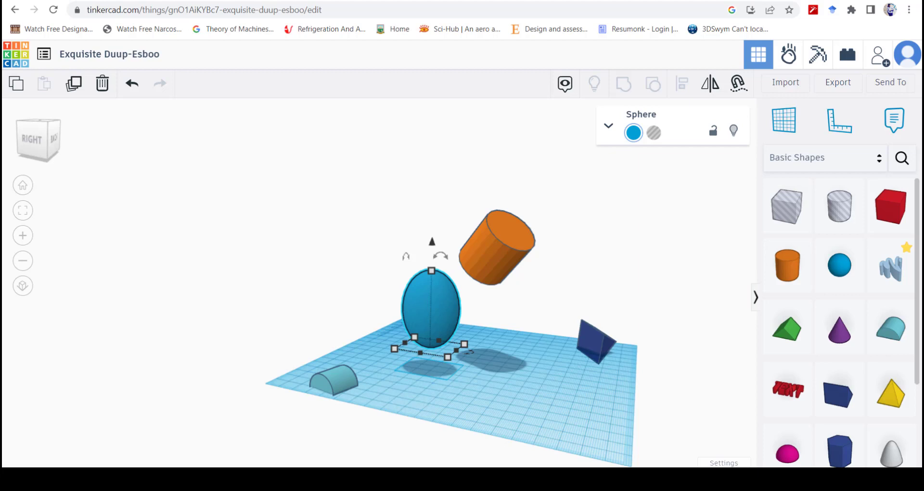
{"action": "left_click_drag", "start_coordinate": [431, 241], "coordinate": [433, 152]}
Step: Shift the raised blue sphere horizontally by 32 and -10, parallel to the workplane
{"action": "mouse_move", "coordinate": [433, 224]}
{"action": "left_mouse_down"}
{"action": "mouse_move", "coordinate": [386, 227]}
{"action": "mouse_move", "coordinate": [460, 263]}
{"action": "mouse_move", "coordinate": [434, 233]}
{"action": "mouse_move", "coordinate": [455, 149]}
{"action": "mouse_move", "coordinate": [439, 227]}
{"action": "mouse_move", "coordinate": [495, 212]}
{"action": "mouse_move", "coordinate": [530, 217]}
{"action": "mouse_move", "coordinate": [489, 217]}
{"action": "mouse_move", "coordinate": [455, 238]}
{"action": "mouse_move", "coordinate": [429, 226]}
{"action": "left_mouse_up"}
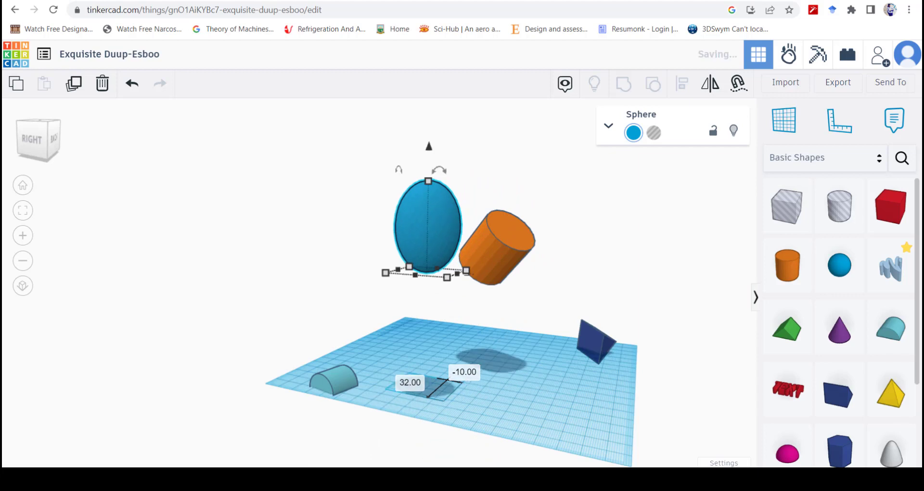
{"action": "scroll", "coordinate": [470, 336], "scroll_direction": "down", "scroll_amount": 4}
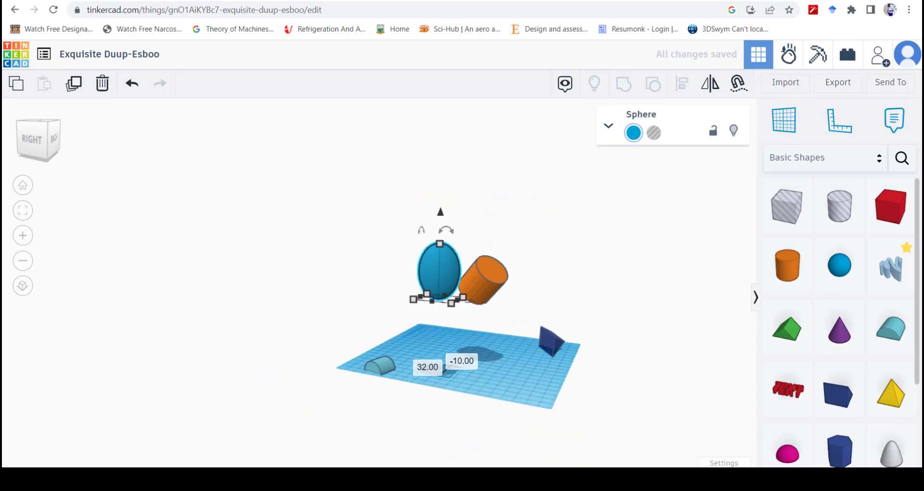
{"action": "right_click_drag", "start_coordinate": [434, 269], "coordinate": [469, 326]}
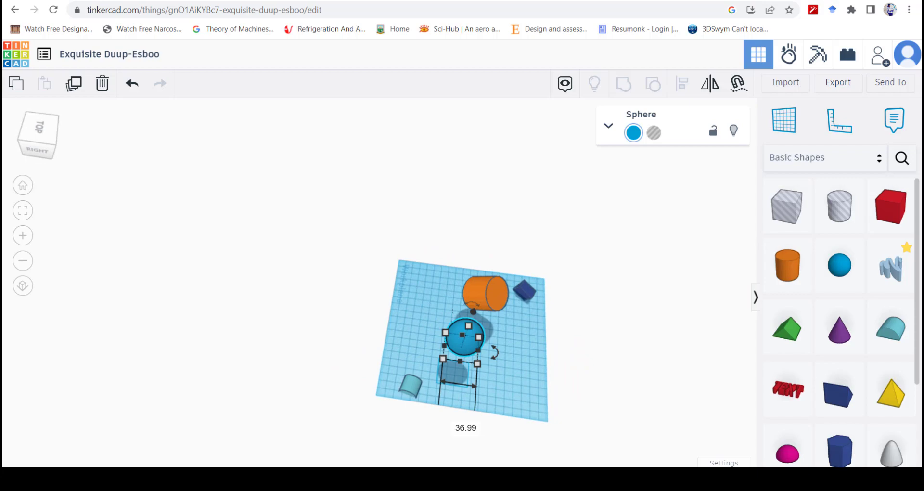